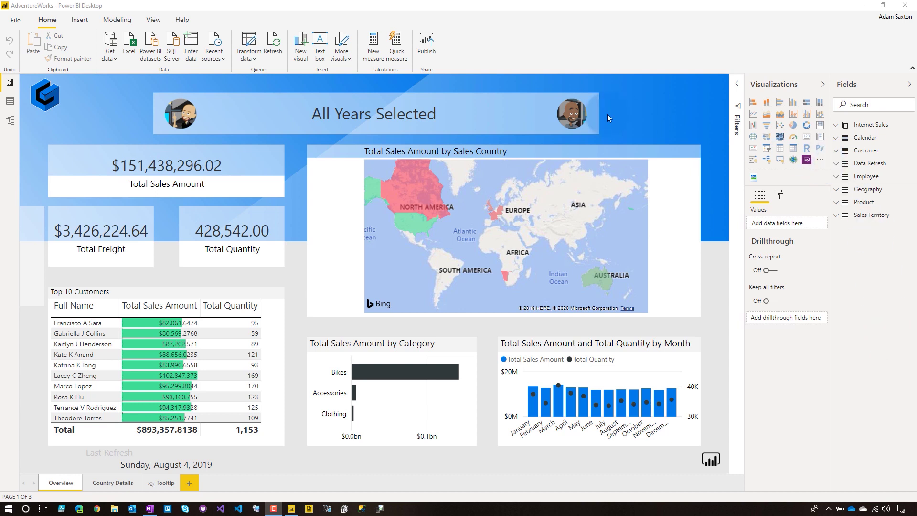
- Refresh the report, sign in with a database user name and password, then dismiss the refresh errors
{"action": "left_click", "coordinate": [277, 43]}
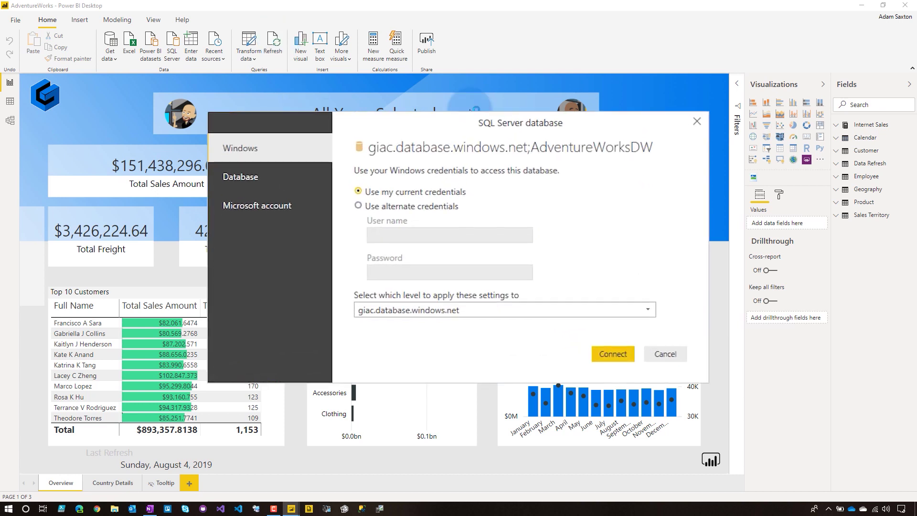
{"action": "left_click", "coordinate": [268, 175]}
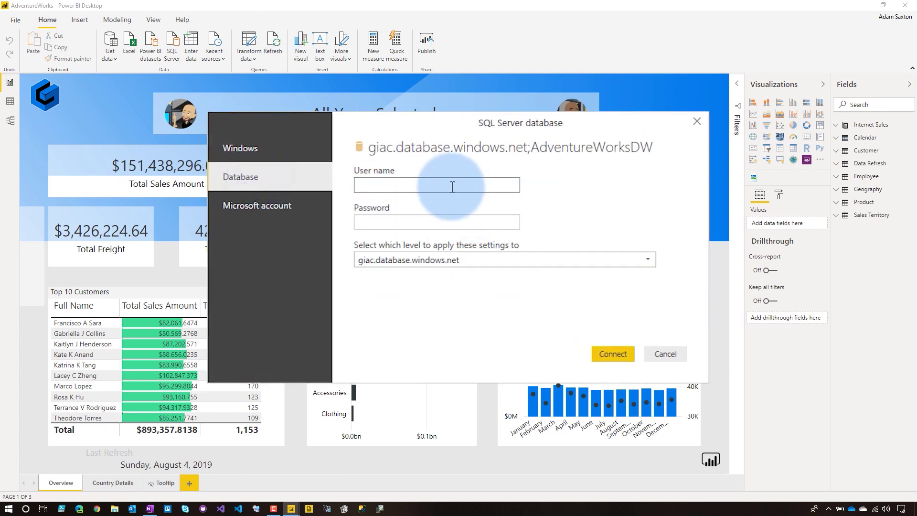
{"action": "left_click", "coordinate": [451, 186]}
{"action": "type", "text": "labuser"}
{"action": "key", "text": "Tab"}
{"action": "type", "text": "***********"}
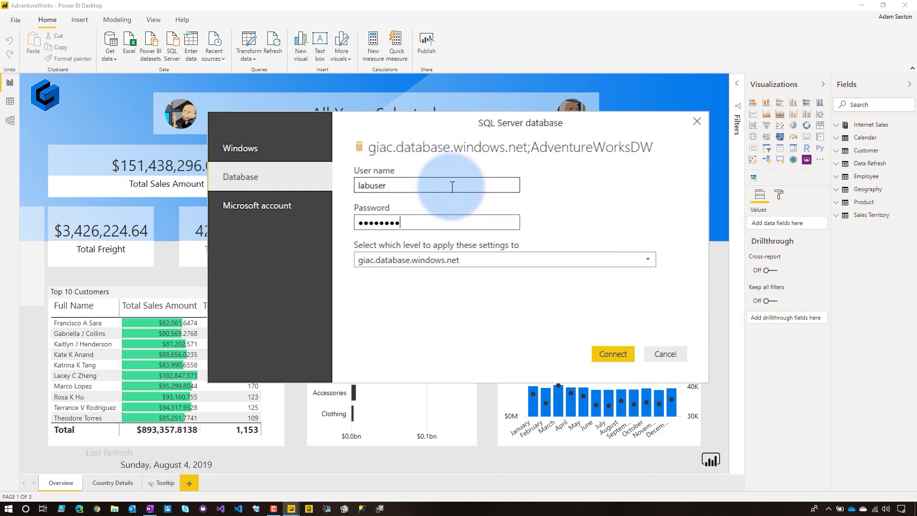
{"action": "key", "text": "Return"}
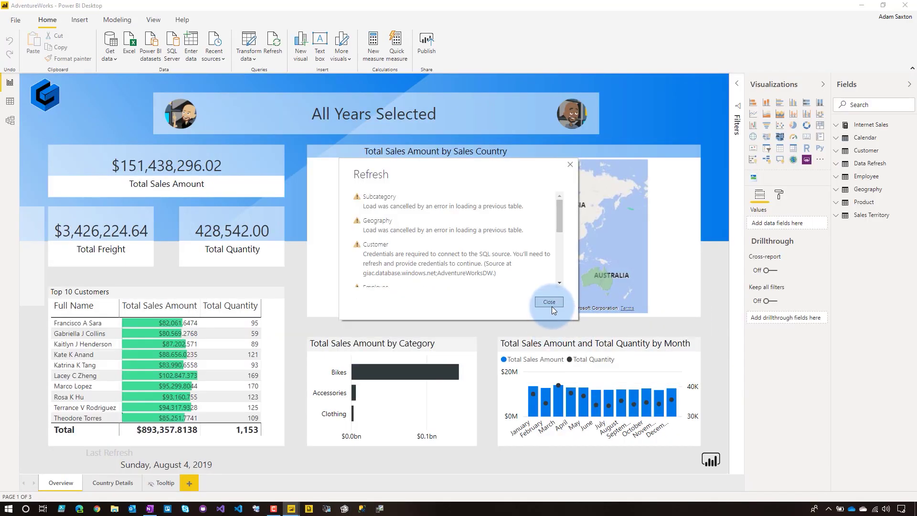
{"action": "left_click", "coordinate": [552, 305]}
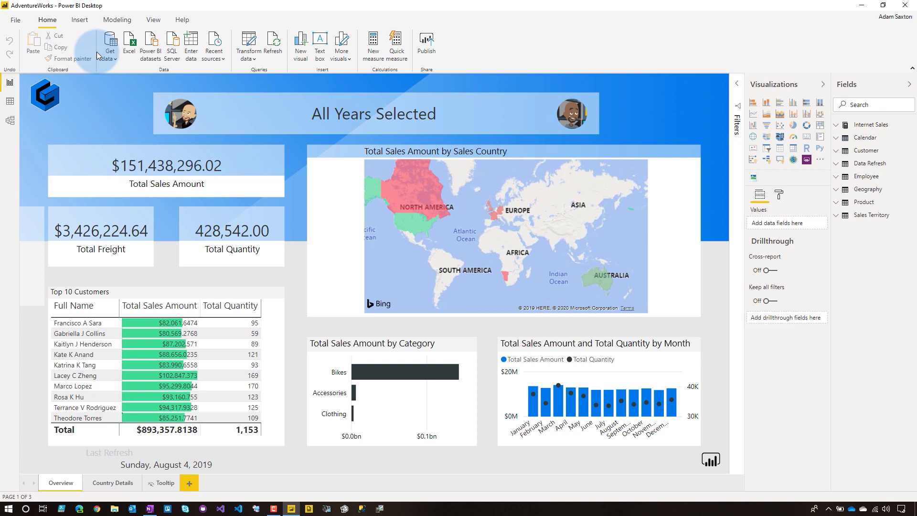
- Check Enable tracing in the Diagnostics options and save with OK
{"action": "left_click", "coordinate": [16, 20]}
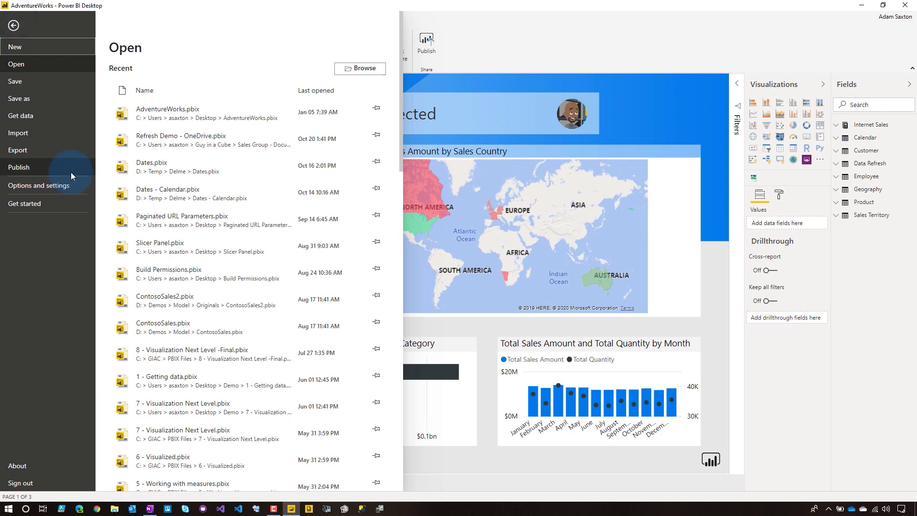
{"action": "left_click", "coordinate": [48, 186]}
{"action": "left_click", "coordinate": [237, 74]}
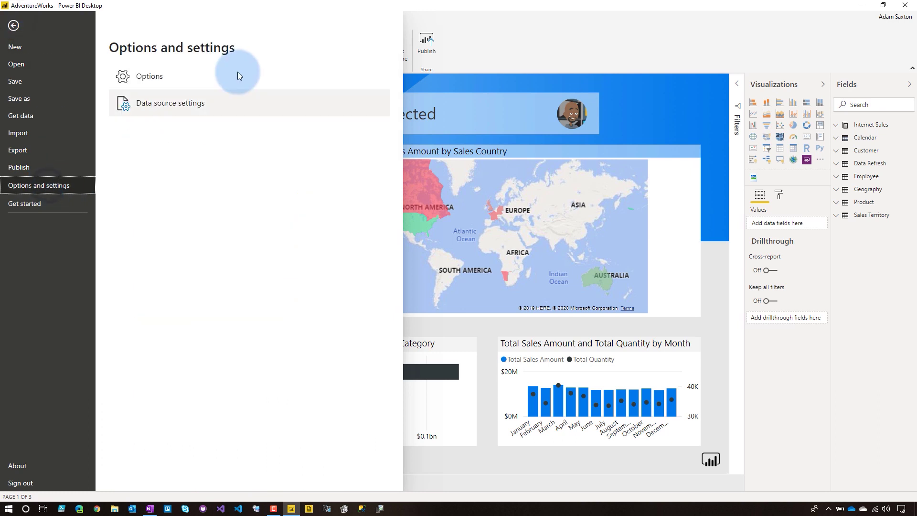
{"action": "left_click", "coordinate": [174, 80]}
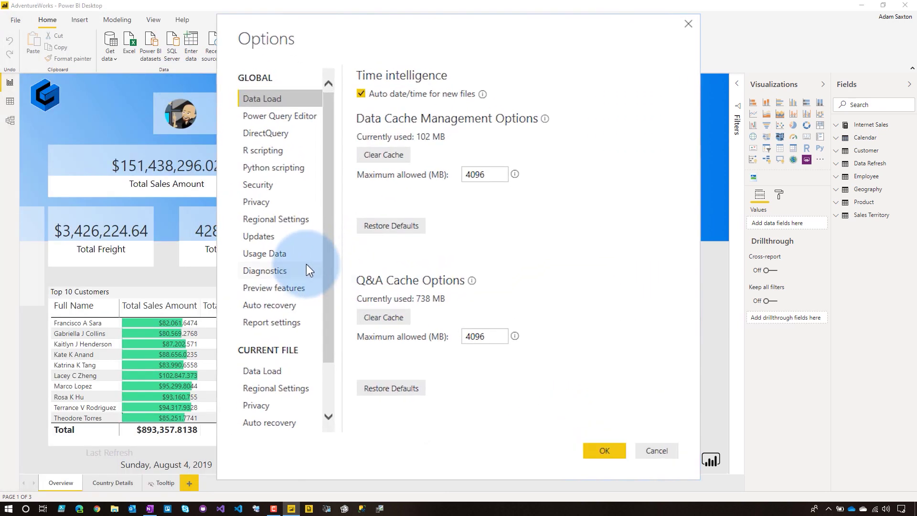
{"action": "left_click", "coordinate": [327, 266]}
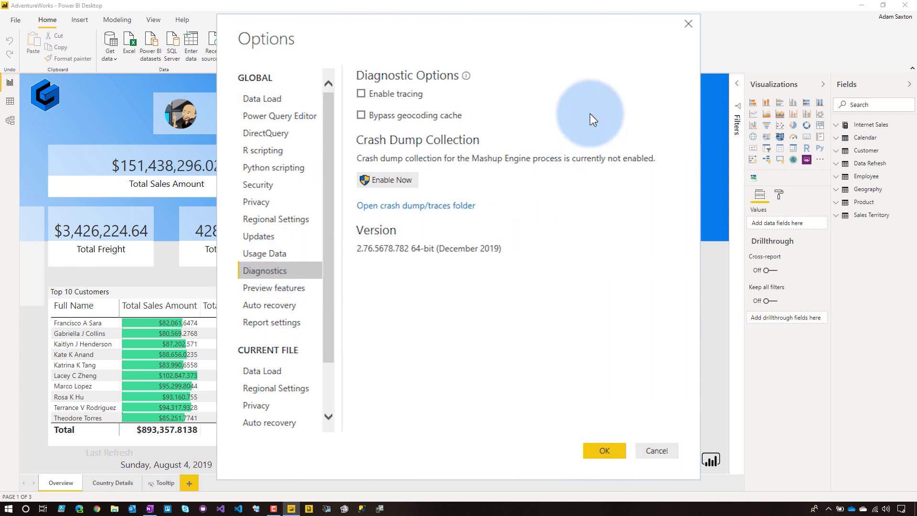
{"action": "left_click", "coordinate": [382, 98]}
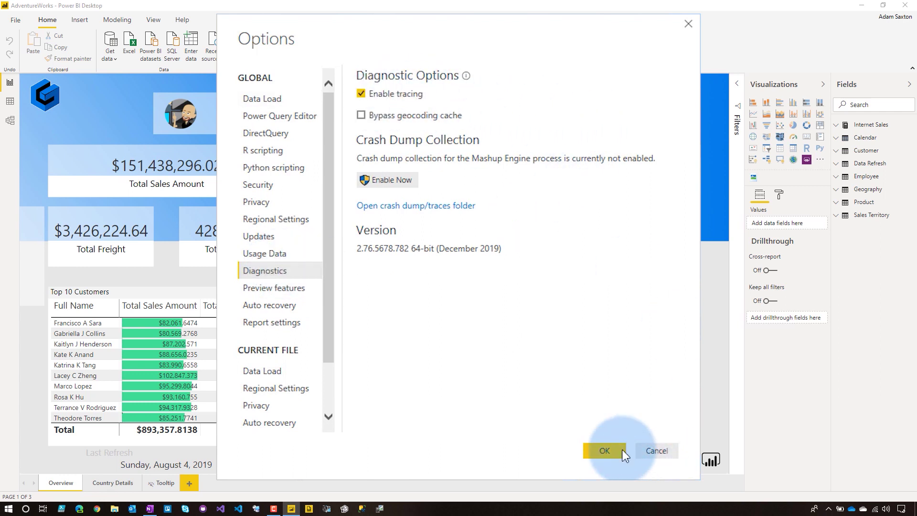
{"action": "left_click", "coordinate": [604, 451]}
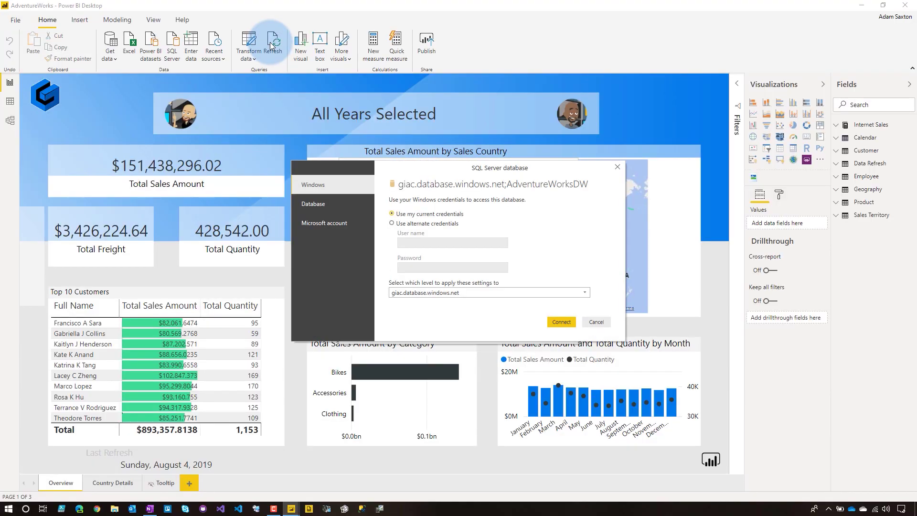
{"action": "left_click", "coordinate": [363, 204]}
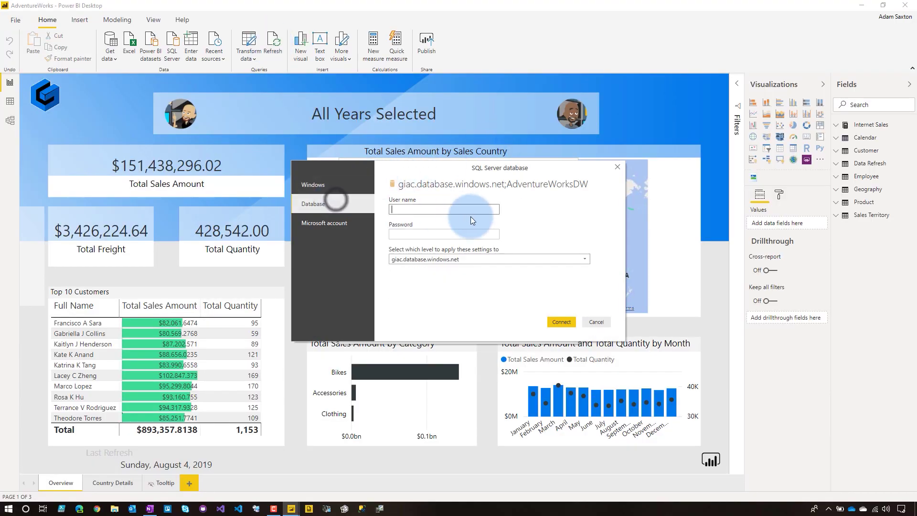
{"action": "type", "text": "labuser"}
{"action": "key", "text": "Tab"}
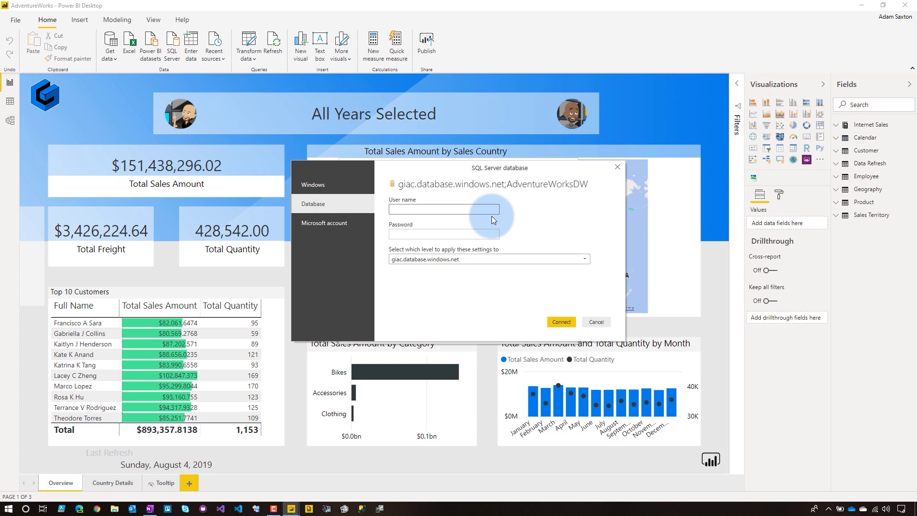
{"action": "left_click", "coordinate": [569, 323]}
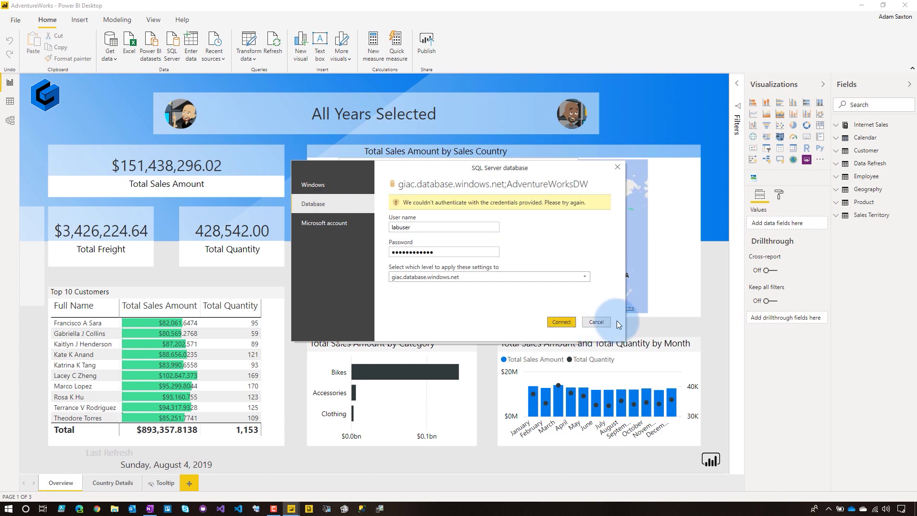
{"action": "left_click", "coordinate": [597, 322]}
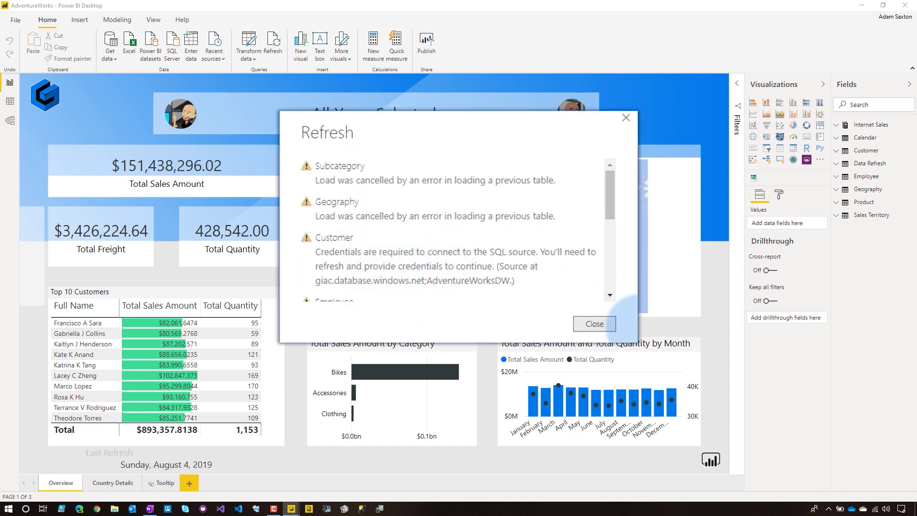
{"action": "left_click", "coordinate": [584, 326]}
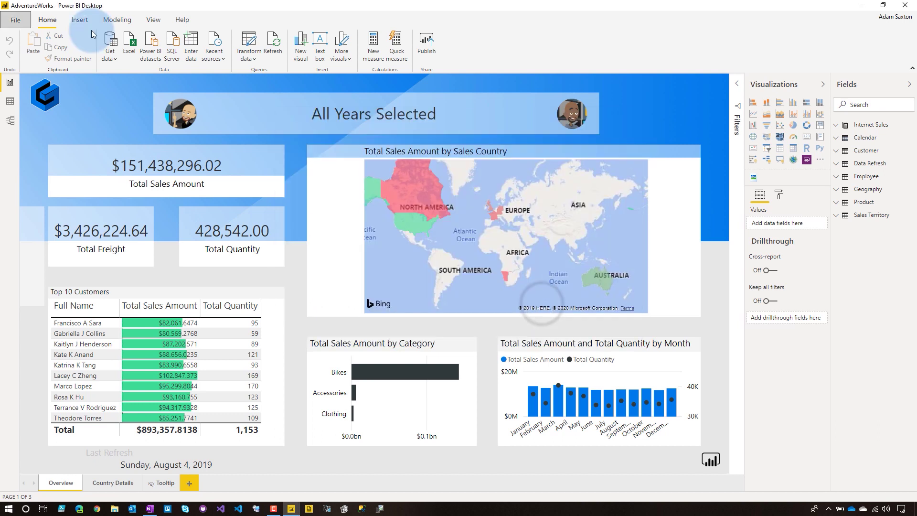
- Open the crash dump/traces folder from Diagnostics options, then close Options without applying changes
{"action": "left_click", "coordinate": [13, 18]}
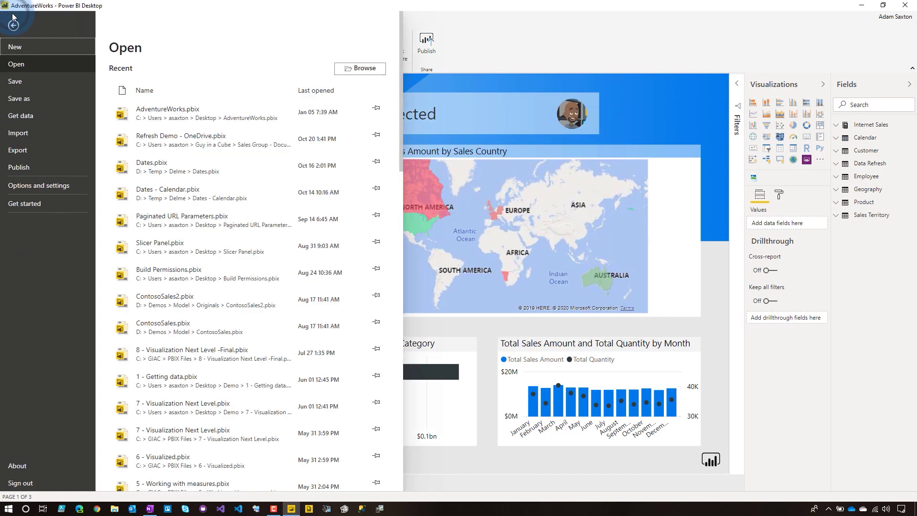
{"action": "left_click", "coordinate": [62, 187]}
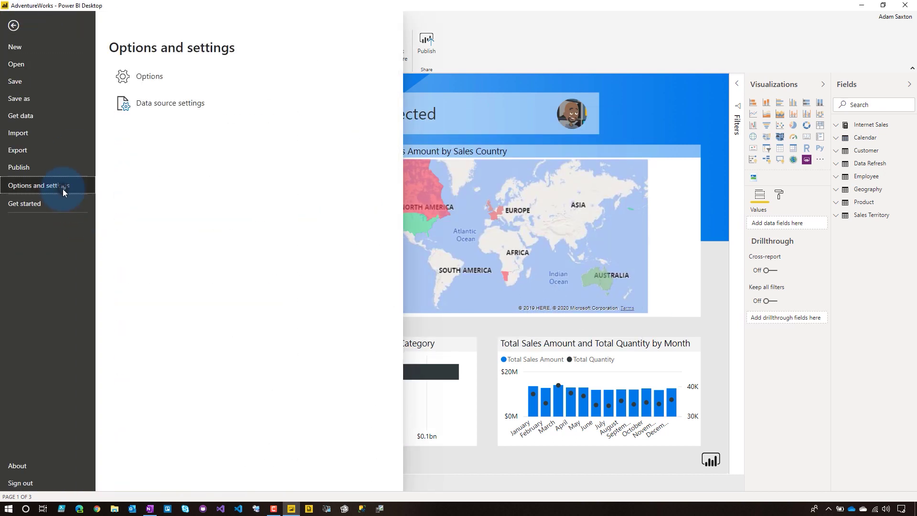
{"action": "left_click", "coordinate": [164, 79]}
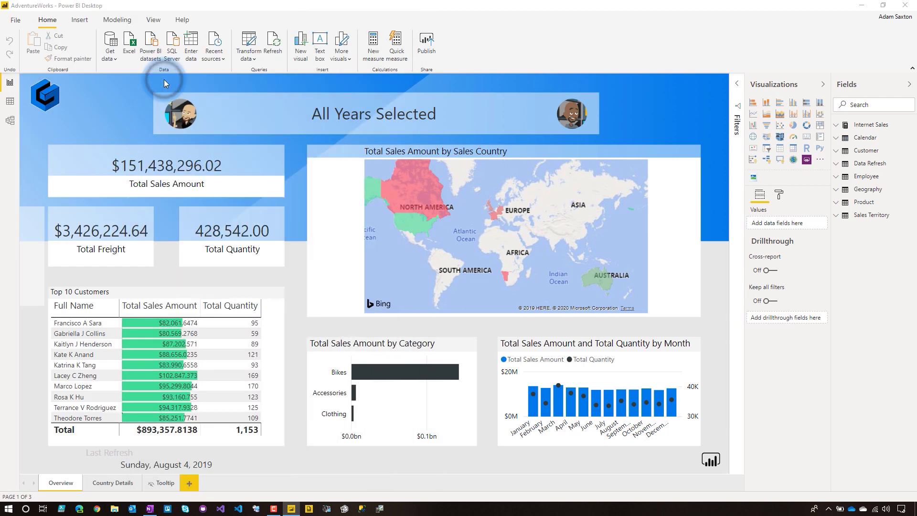
{"action": "left_click", "coordinate": [267, 272]}
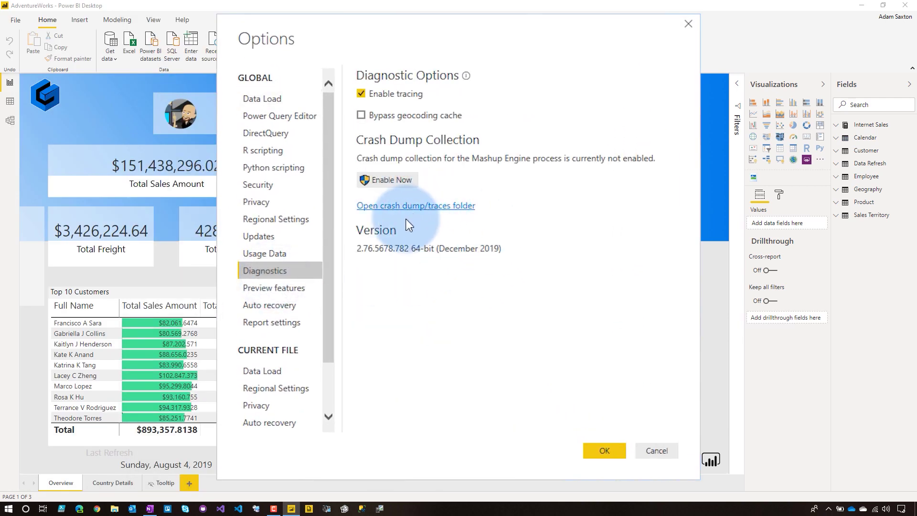
{"action": "left_click", "coordinate": [435, 207]}
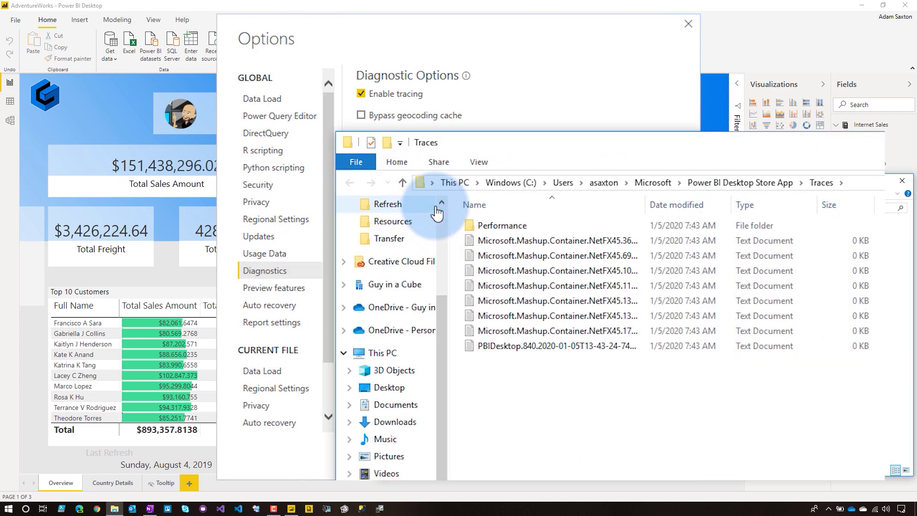
{"action": "left_click", "coordinate": [453, 34]}
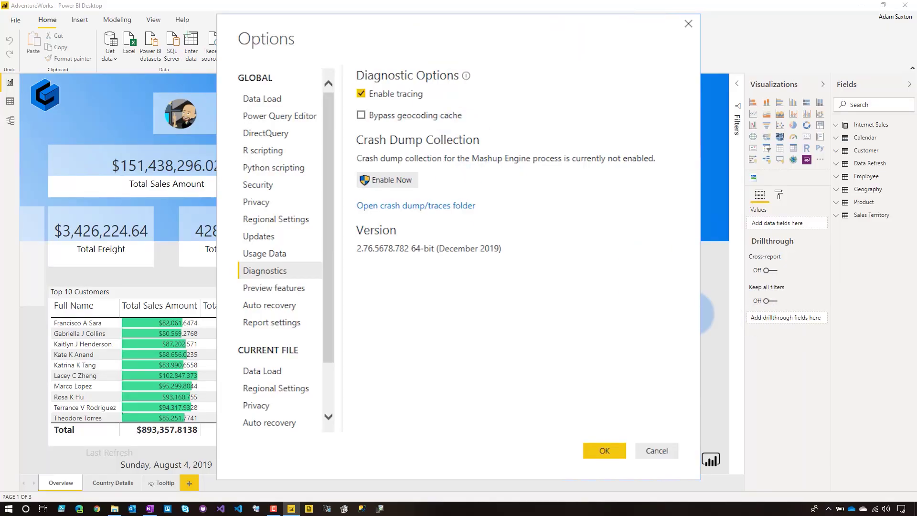
{"action": "left_click", "coordinate": [654, 450]}
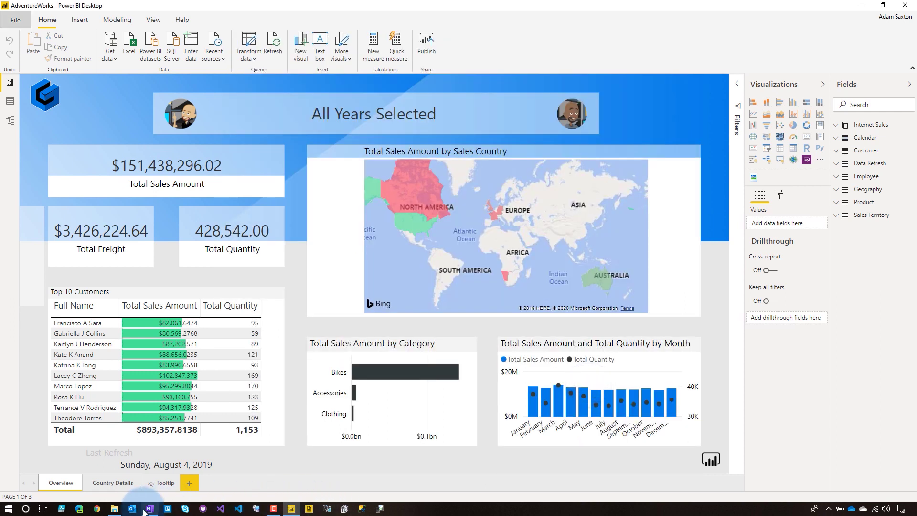
- Auto-fit the Name column in Traces, select the PBIDesktop log, and return to the AdventureWorks report
{"action": "left_click", "coordinate": [115, 508]}
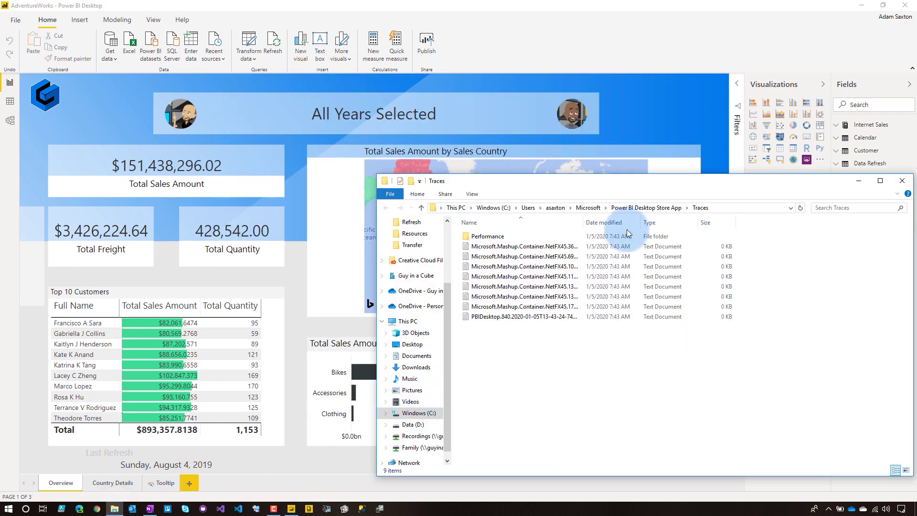
{"action": "double_click", "coordinate": [584, 220]}
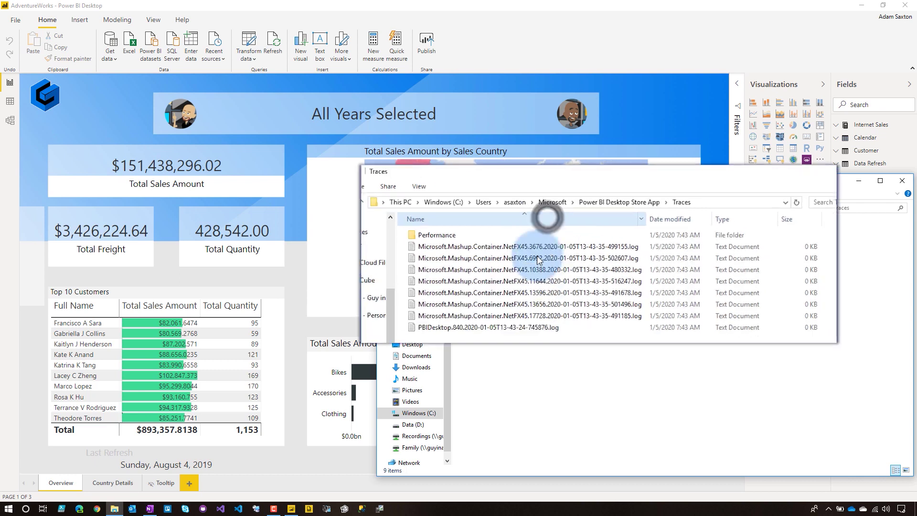
{"action": "left_click", "coordinate": [521, 317]}
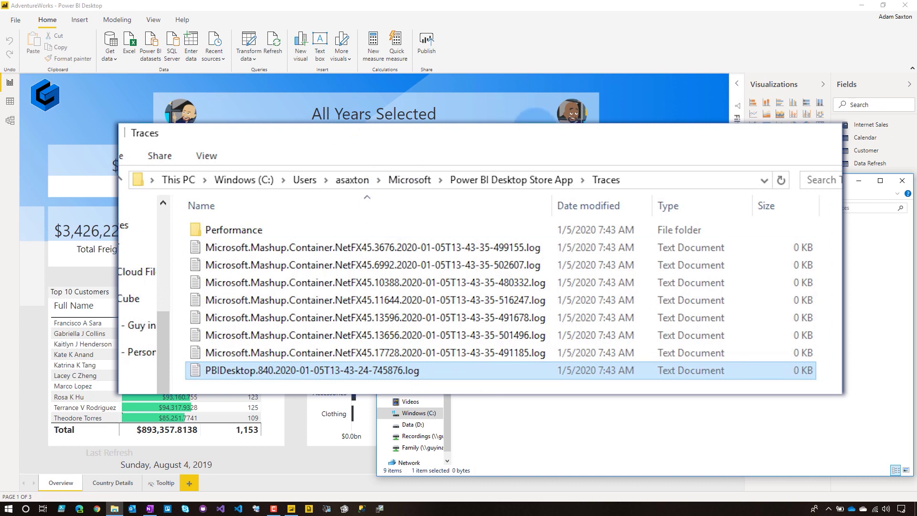
{"action": "left_click", "coordinate": [551, 25]}
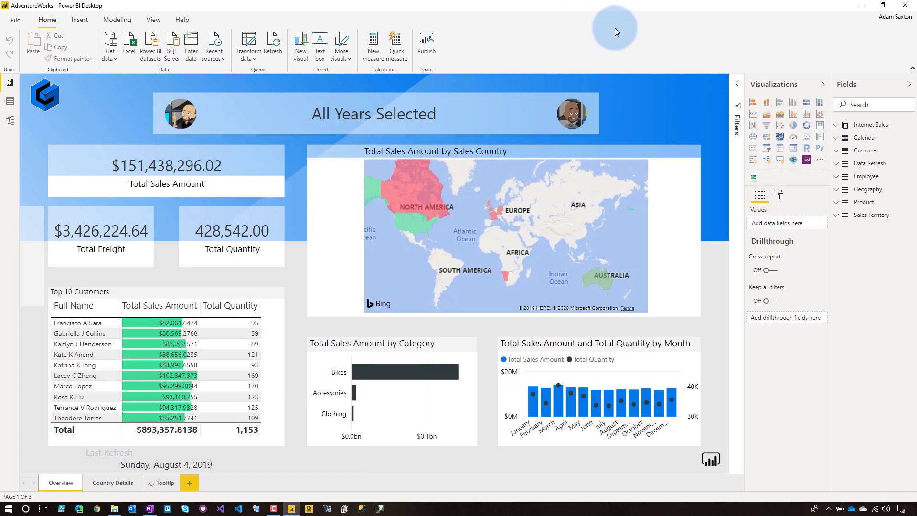
- Close Power BI Desktop with Don't save, then deselect files to view the populated logs
{"action": "left_click", "coordinate": [905, 5]}
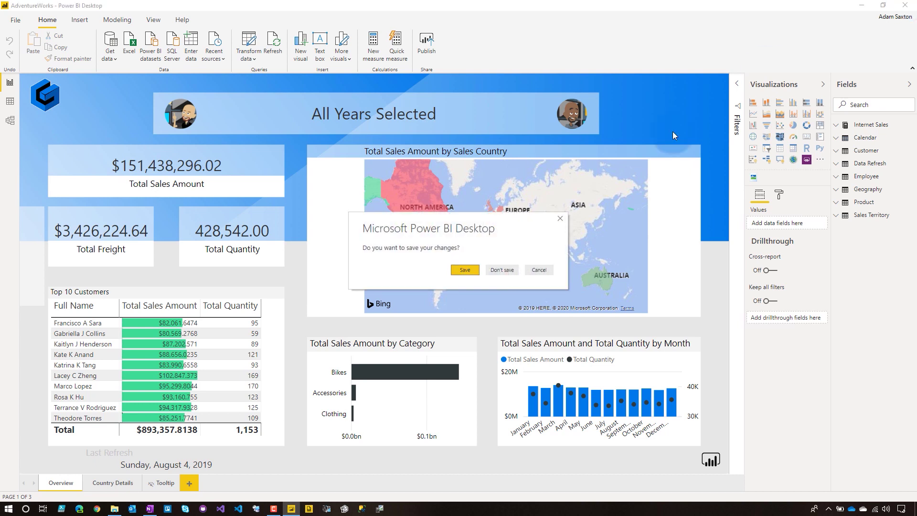
{"action": "left_click", "coordinate": [499, 270]}
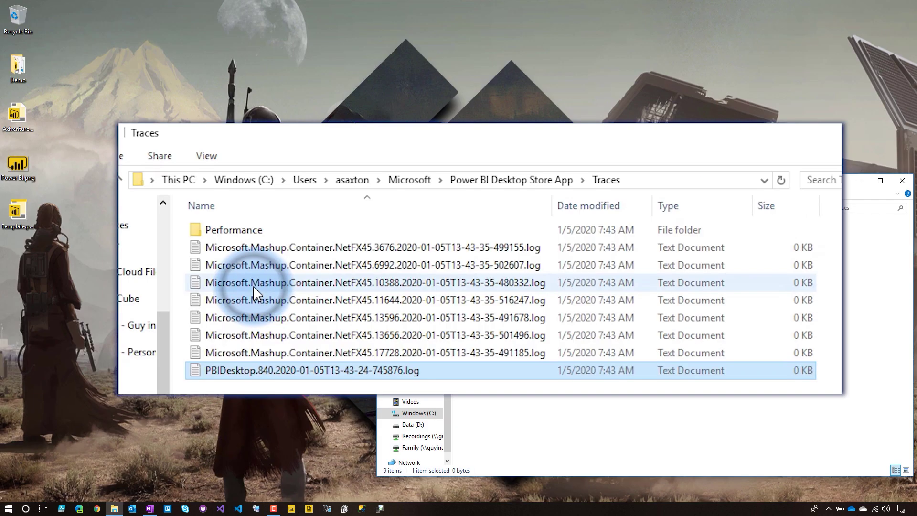
{"action": "left_click", "coordinate": [625, 403]}
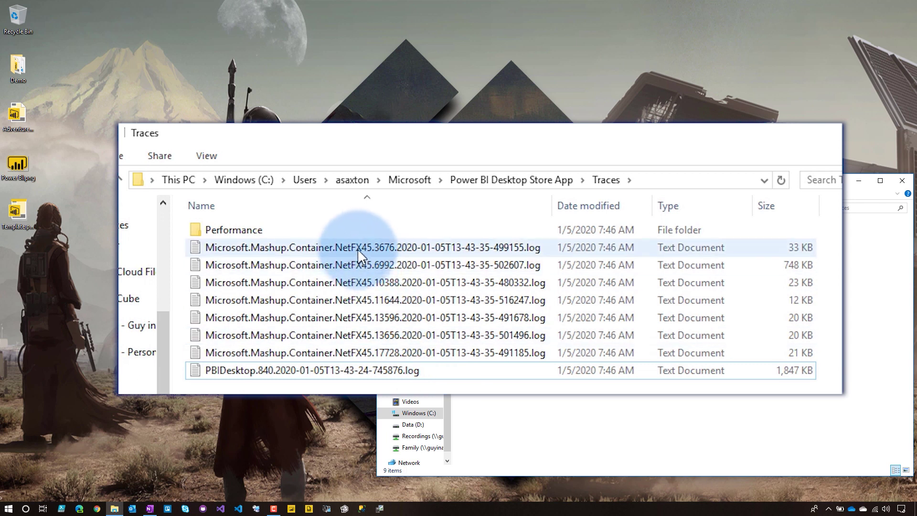
- Open the 6992 Mashup container log in VS Code using the Open with Code option
{"action": "left_click", "coordinate": [314, 266]}
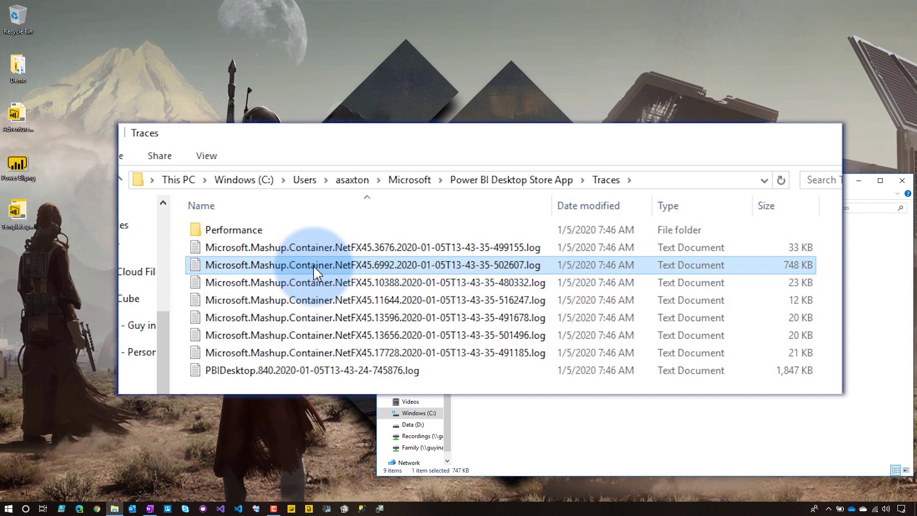
{"action": "right_click", "coordinate": [313, 265]}
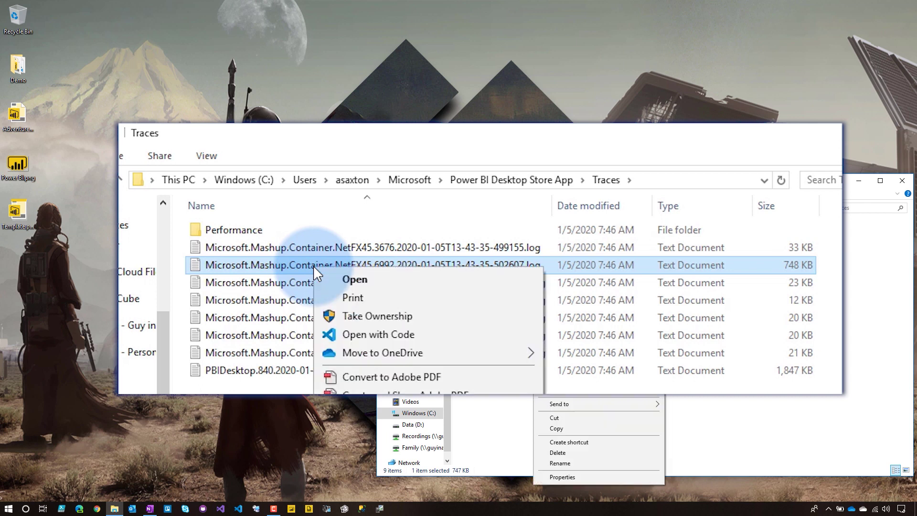
{"action": "left_click", "coordinate": [380, 334]}
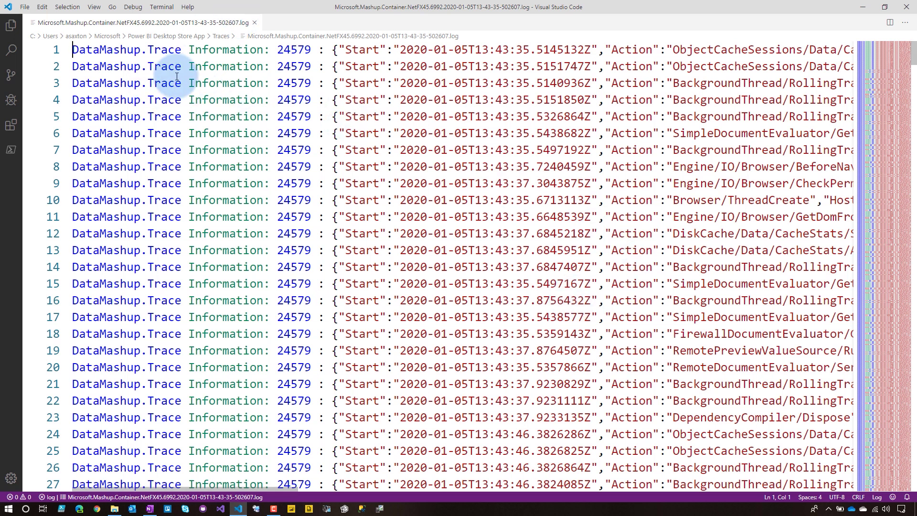
- Highlight all 'Information' occurrences and scroll down to the Error entries around line 344
{"action": "double_click", "coordinate": [240, 57]}
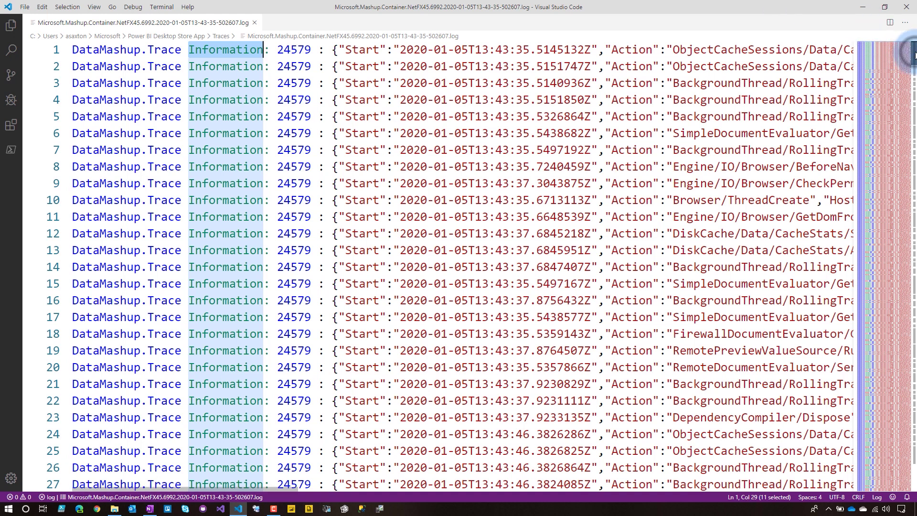
{"action": "left_click_drag", "start_coordinate": [913, 53], "coordinate": [906, 252]}
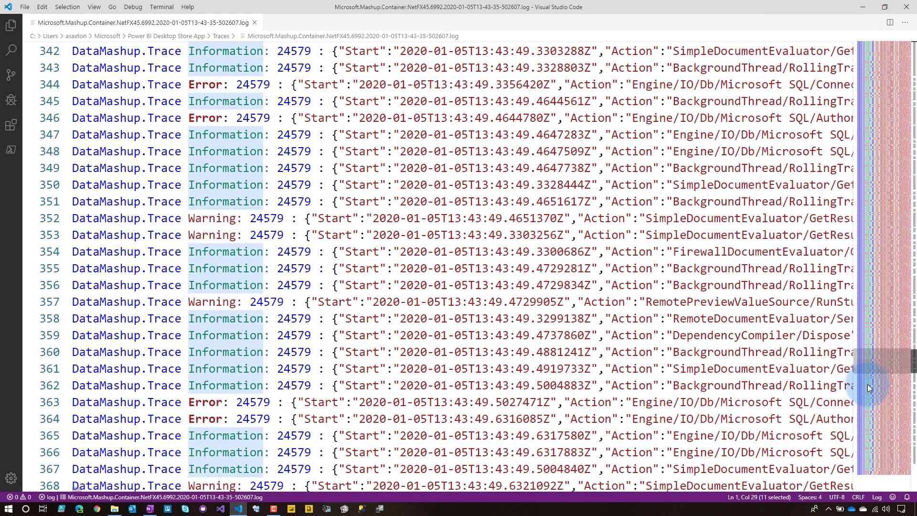
- Scroll to the log's end and inspect HandleException on line 472 and AuthorizationError on line 459
{"action": "left_click_drag", "start_coordinate": [868, 384], "coordinate": [866, 457]}
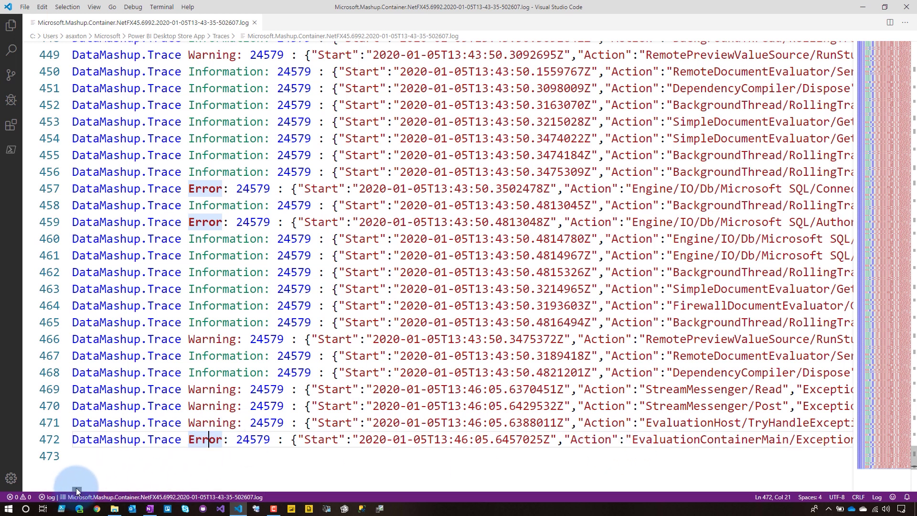
{"action": "left_click_drag", "start_coordinate": [76, 490], "coordinate": [80, 490]}
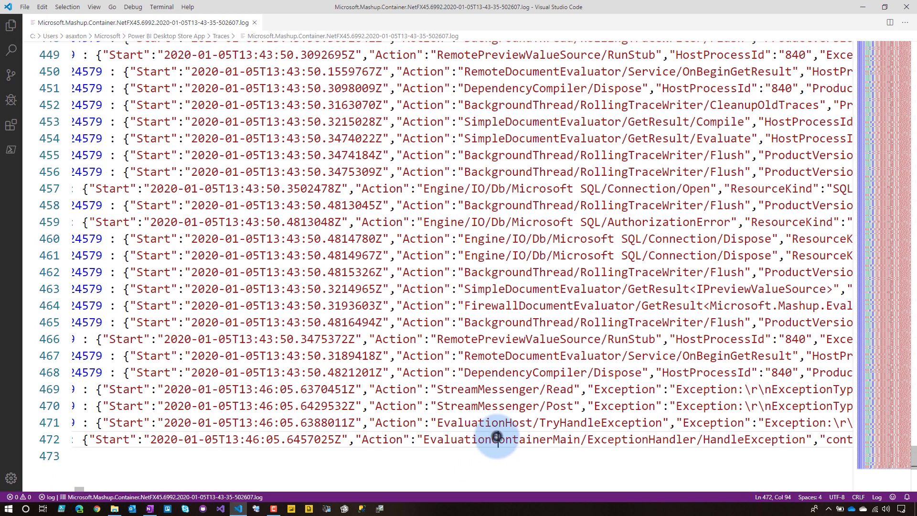
{"action": "left_click", "coordinate": [751, 439]}
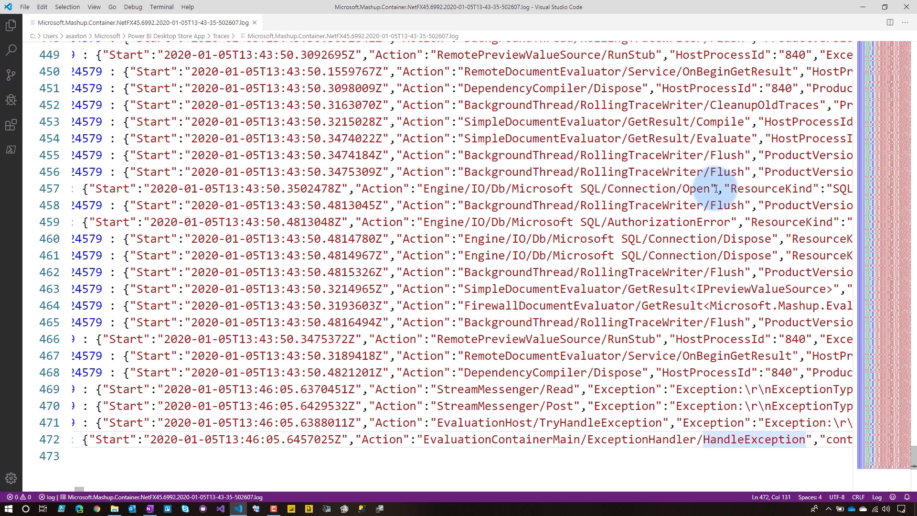
{"action": "left_click", "coordinate": [707, 224]}
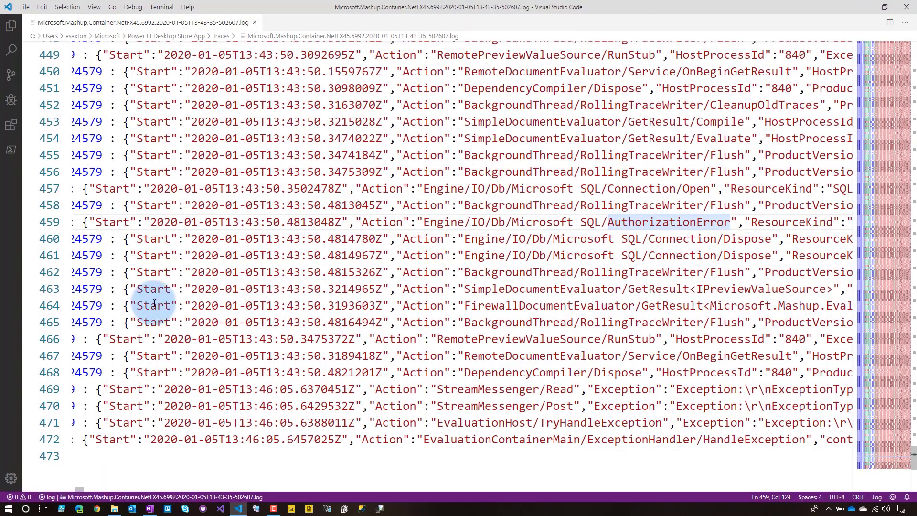
- Paste line 459 into Notepad to read the SQL login-failed error, then close it with Don't Save
{"action": "left_click", "coordinate": [107, 221]}
{"action": "key", "text": "Home"}
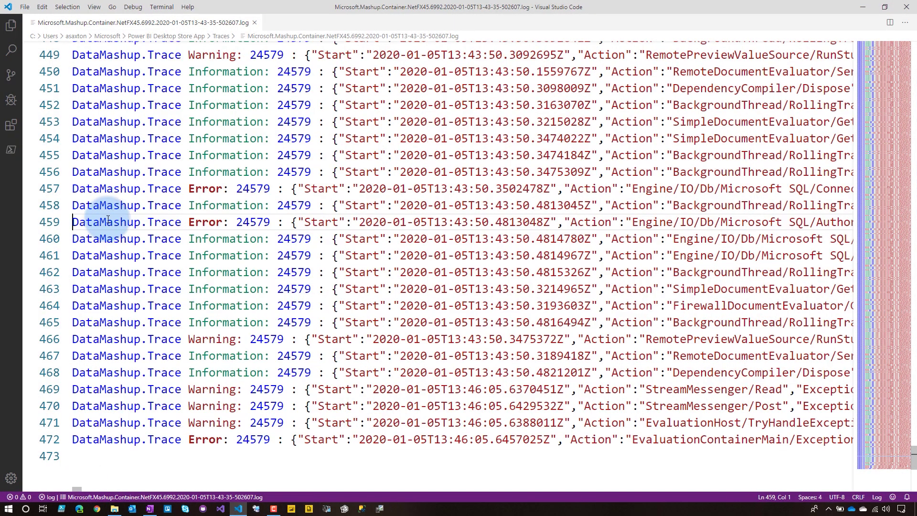
{"action": "key", "text": "shift+End"}
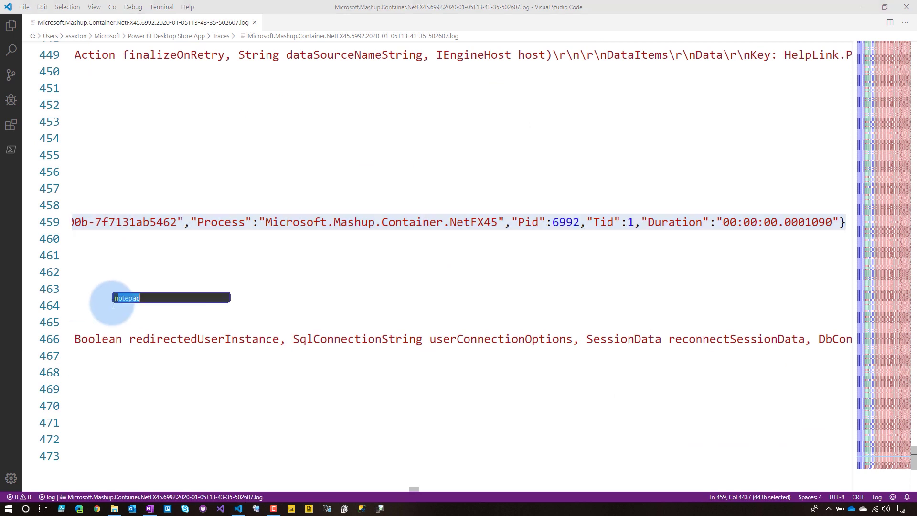
{"action": "key", "text": "Return"}
{"action": "key", "text": "ctrl+v"}
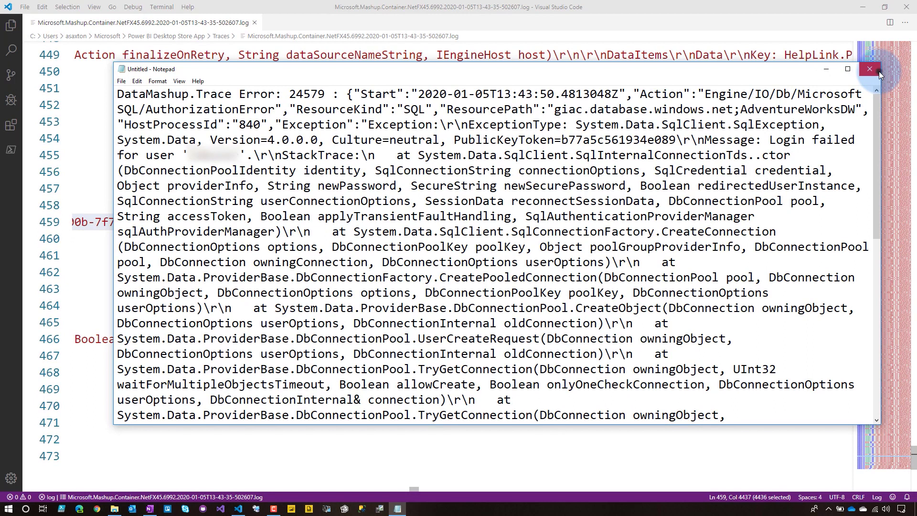
{"action": "left_click", "coordinate": [879, 70]}
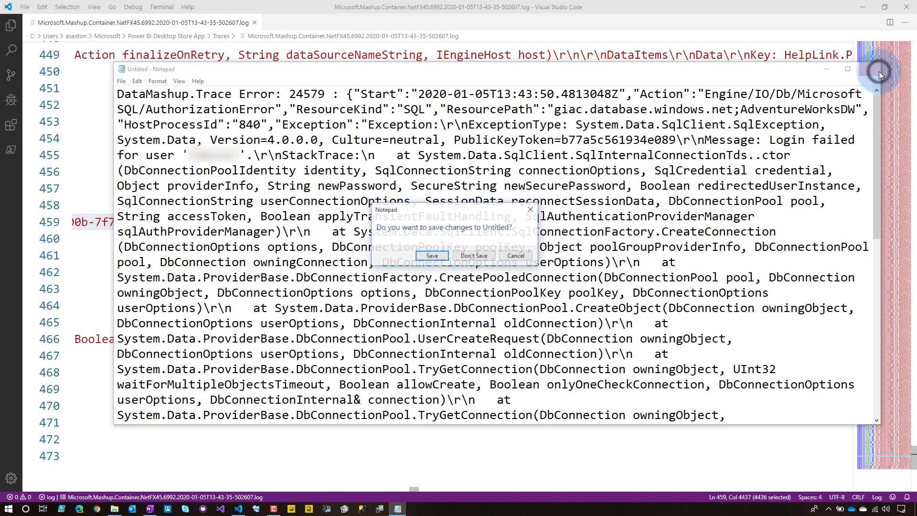
{"action": "left_click", "coordinate": [479, 256]}
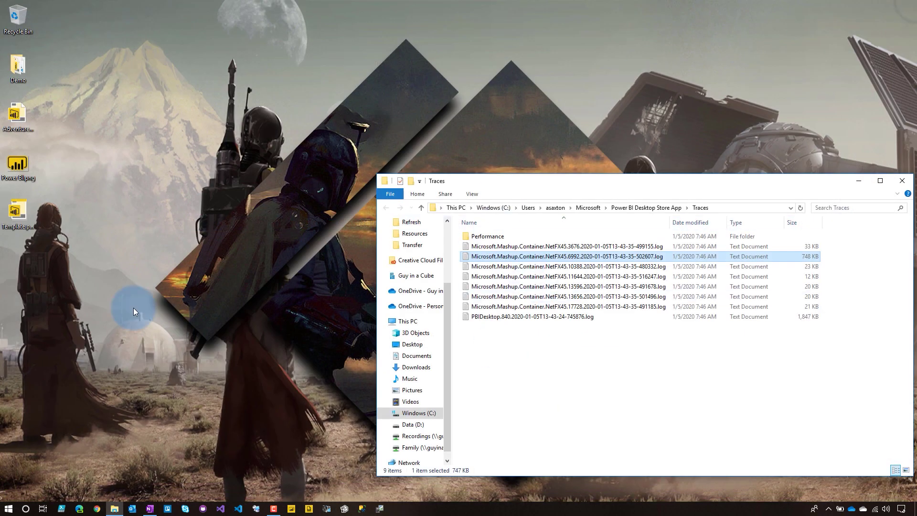
- Reopen AdventureWorks.pbix from its desktop icon
{"action": "left_click", "coordinate": [18, 111]}
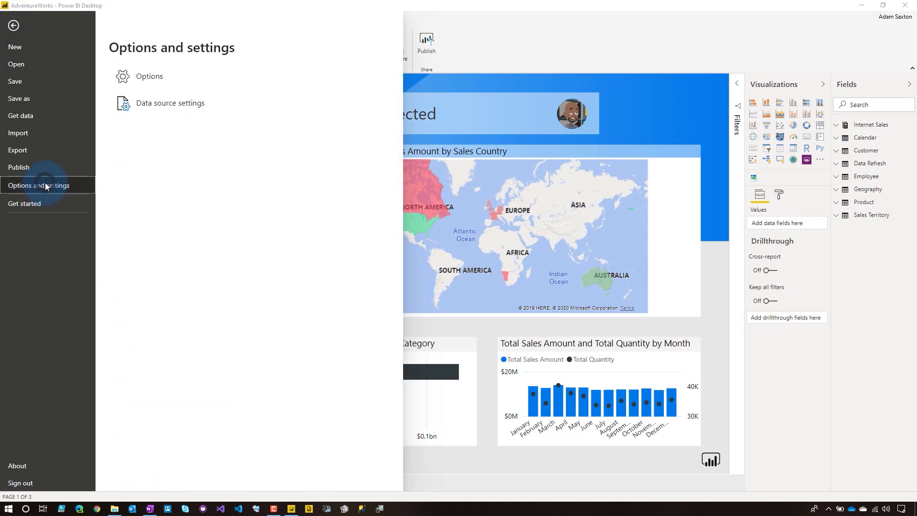
- Verify Enable tracing is unchecked and Query Diagnostics preview is checked, then cancel Options
{"action": "left_click", "coordinate": [168, 81]}
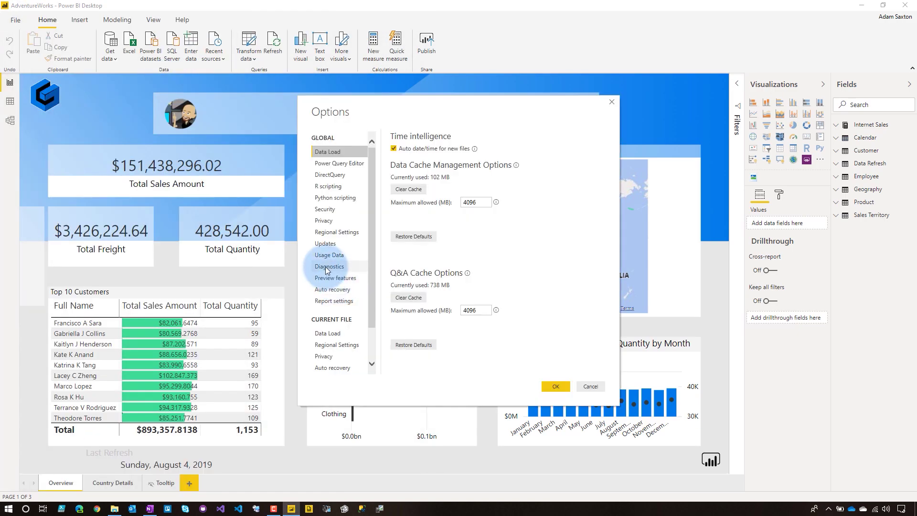
{"action": "left_click", "coordinate": [327, 267]}
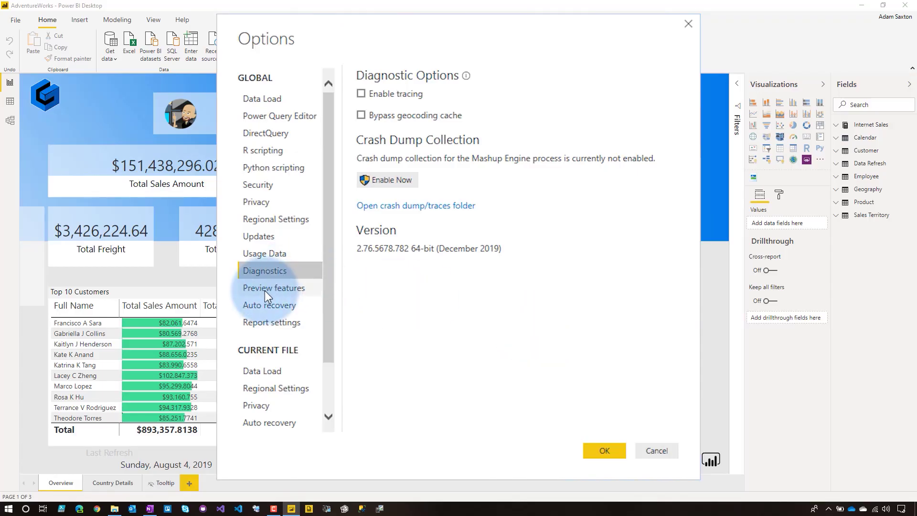
{"action": "left_click", "coordinate": [265, 288]}
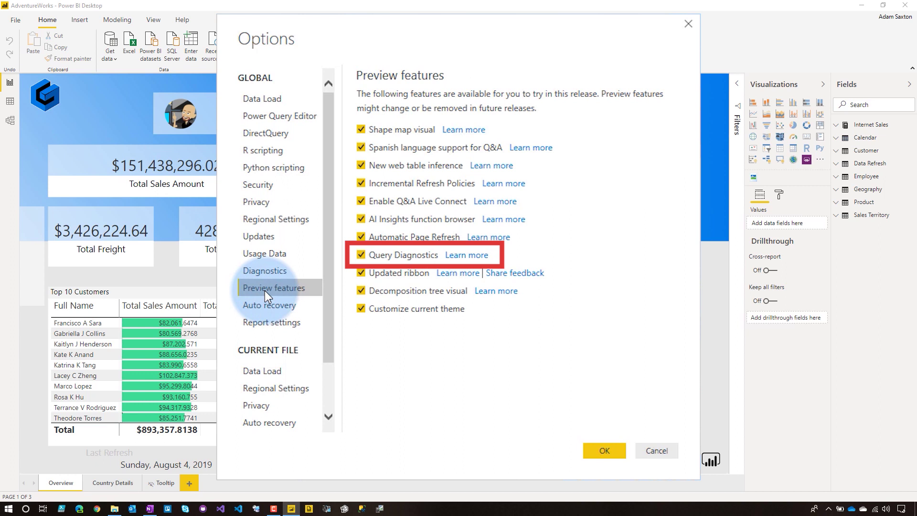
{"action": "left_click", "coordinate": [655, 451]}
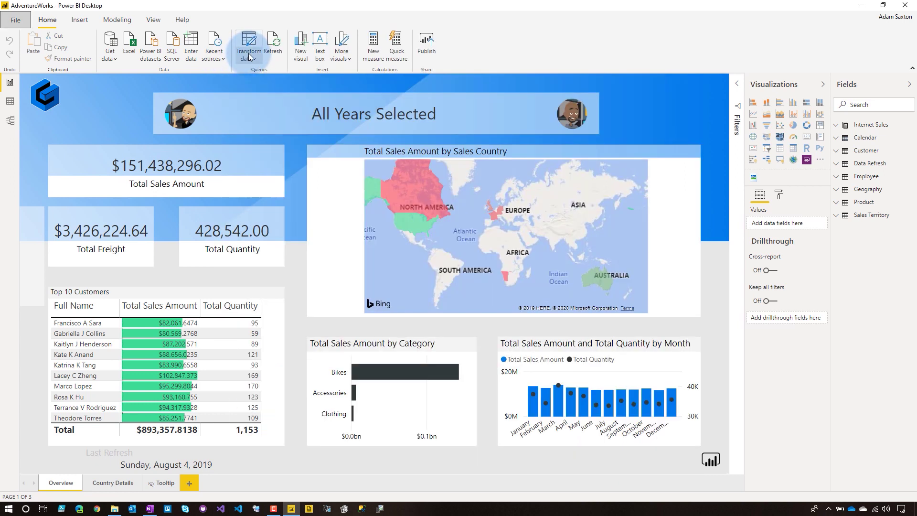
- Open Power Query Editor and start recording session diagnostics from the Tools tab
{"action": "left_click", "coordinate": [248, 57]}
{"action": "left_click", "coordinate": [250, 41]}
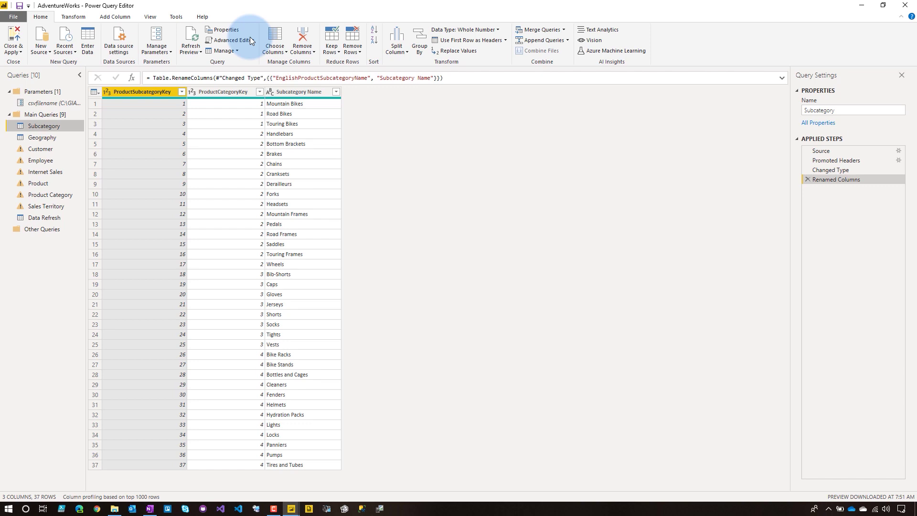
{"action": "left_click", "coordinate": [177, 16]}
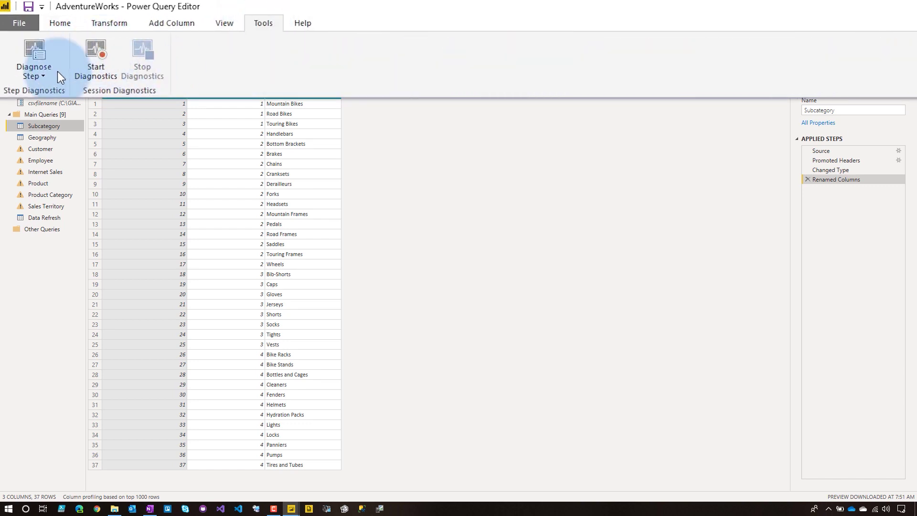
{"action": "left_click", "coordinate": [38, 75]}
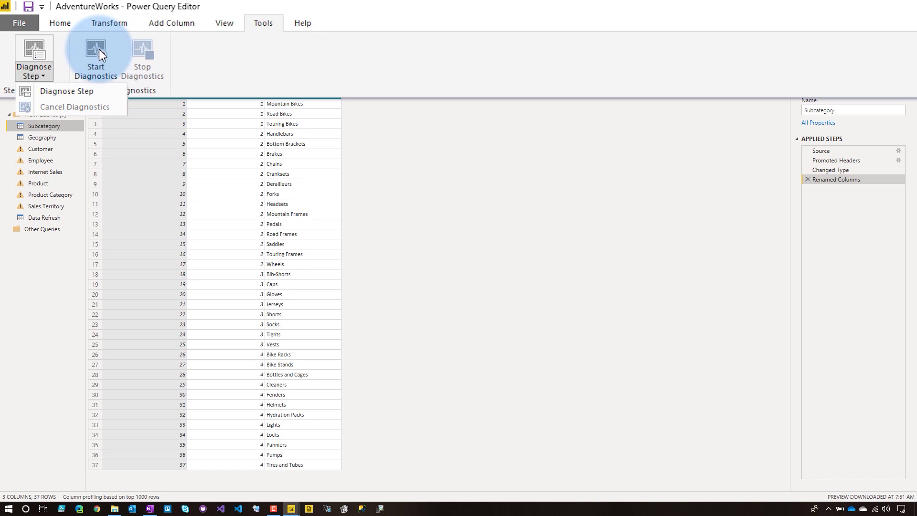
{"action": "left_click", "coordinate": [230, 55]}
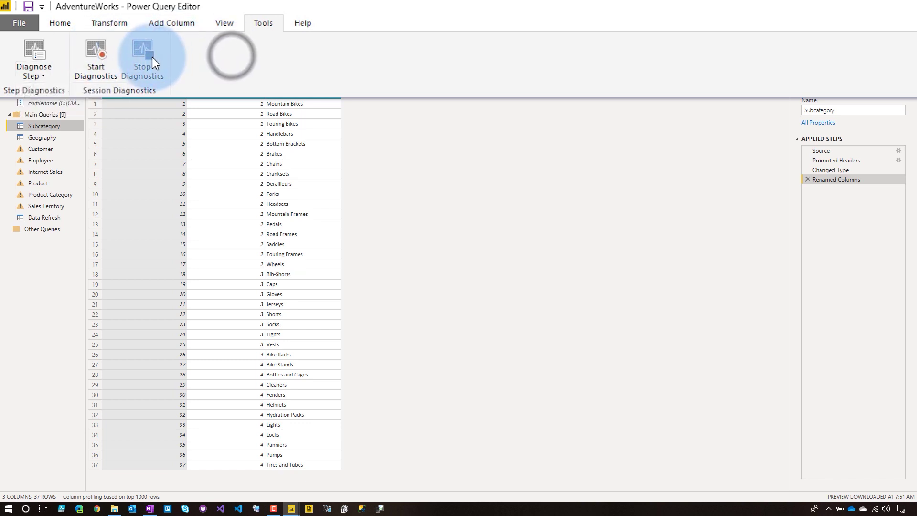
{"action": "left_click", "coordinate": [99, 53]}
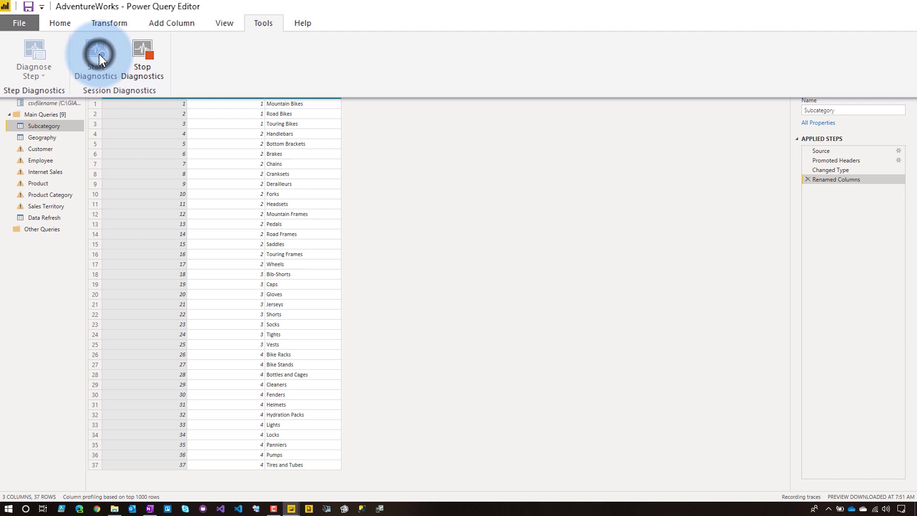
- Refresh all queries so the diagnostics session traces their evaluation
{"action": "left_click", "coordinate": [54, 24]}
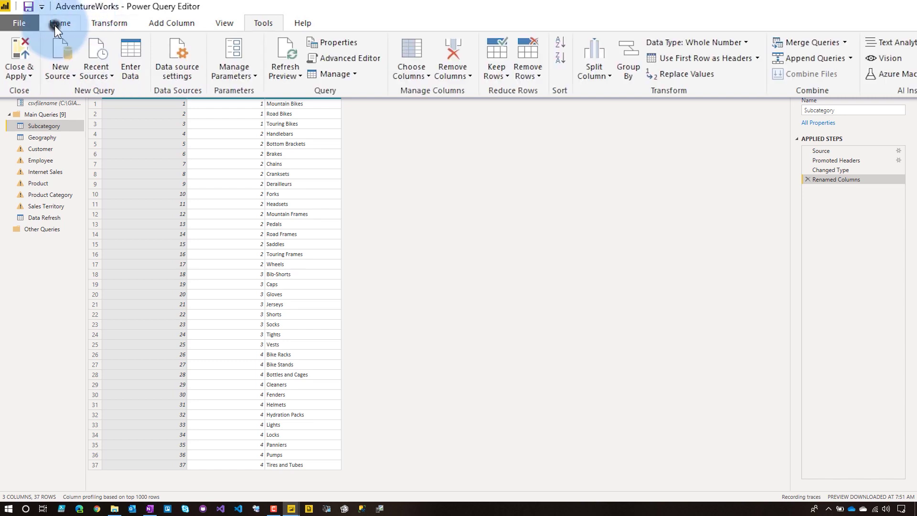
{"action": "left_click", "coordinate": [294, 76]}
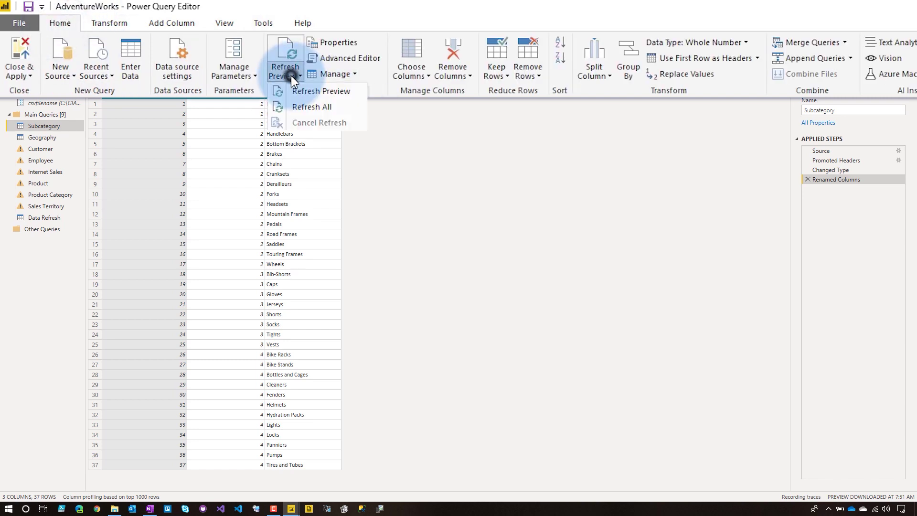
{"action": "left_click", "coordinate": [311, 110]}
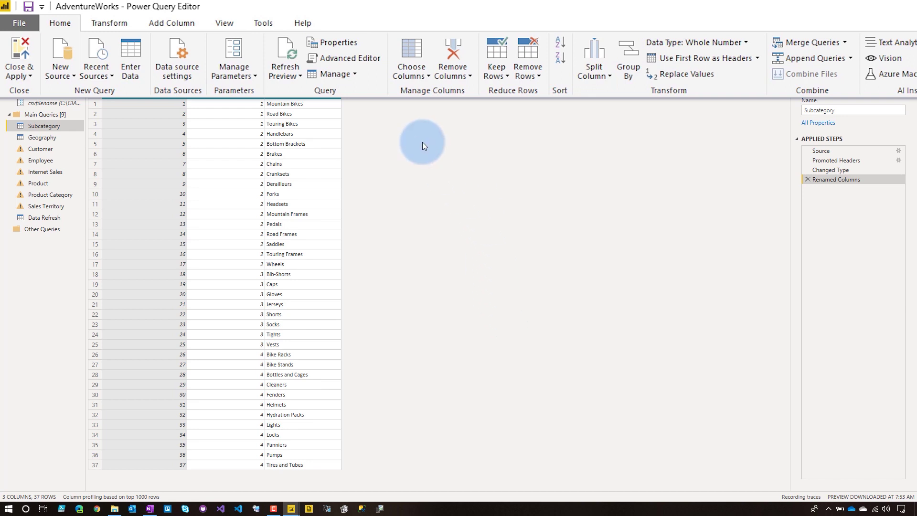
{"action": "left_click", "coordinate": [254, 22]}
- Stop diagnostics, browse Diagnostics_2020-01-05_07:53, then open Diagnostics_Detailed_2020-01-05_07:53
{"action": "left_click", "coordinate": [131, 59]}
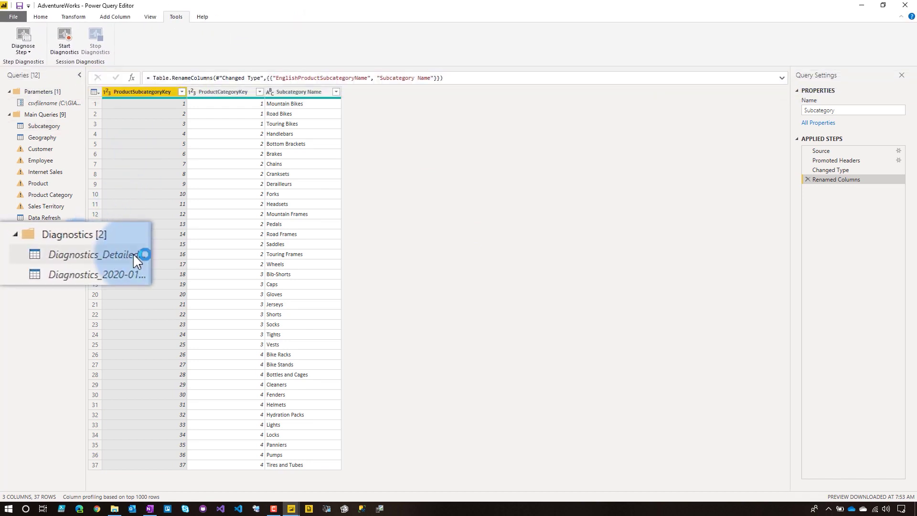
{"action": "left_click", "coordinate": [116, 280]}
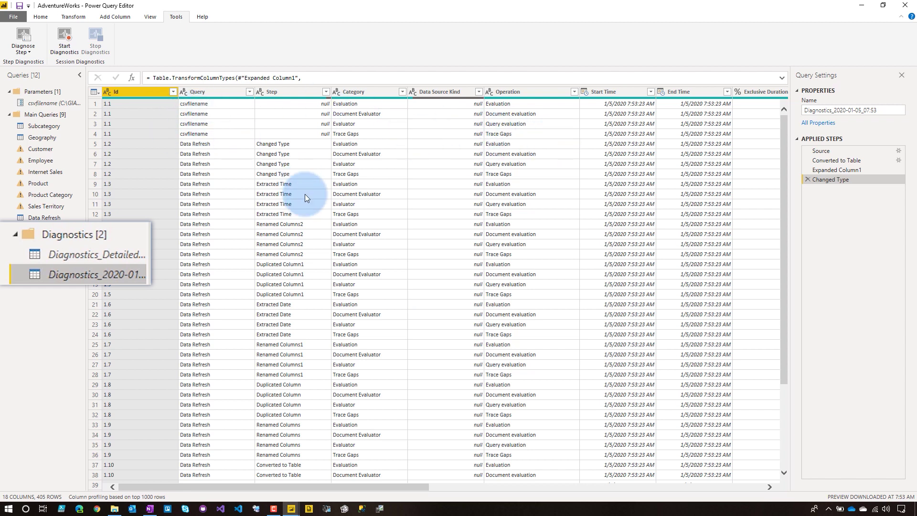
{"action": "scroll", "coordinate": [326, 359], "scroll_direction": "down", "scroll_amount": 5}
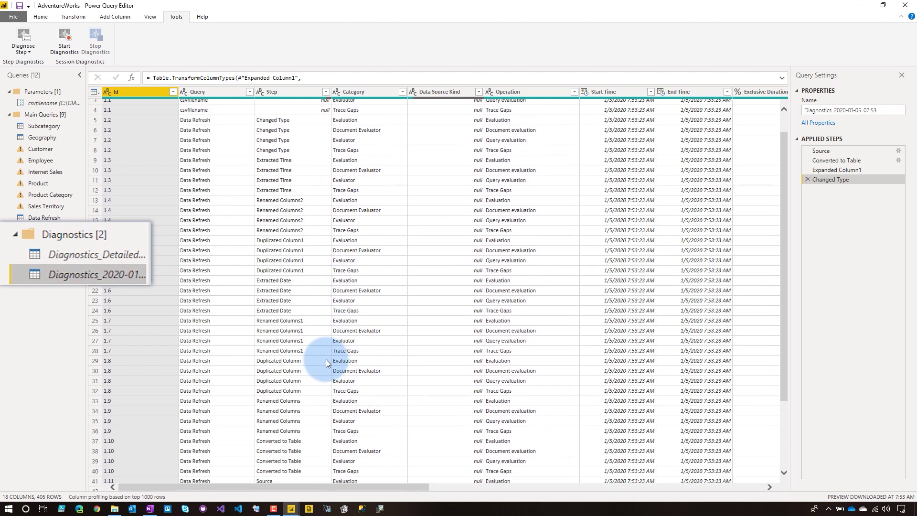
{"action": "scroll", "coordinate": [326, 364], "scroll_direction": "down", "scroll_amount": 10}
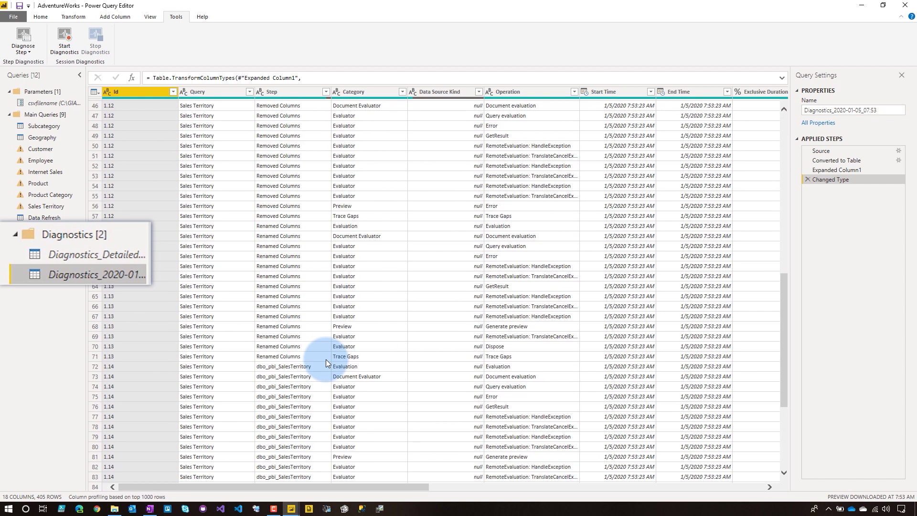
{"action": "scroll", "coordinate": [325, 359], "scroll_direction": "up", "scroll_amount": 4}
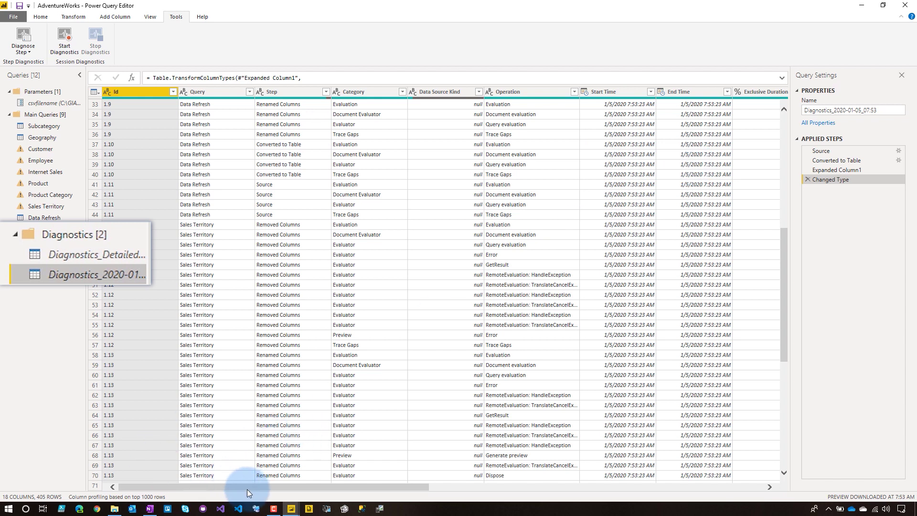
{"action": "left_click_drag", "start_coordinate": [244, 487], "coordinate": [184, 461]}
{"action": "left_click_drag", "start_coordinate": [80, 249], "coordinate": [81, 248]}
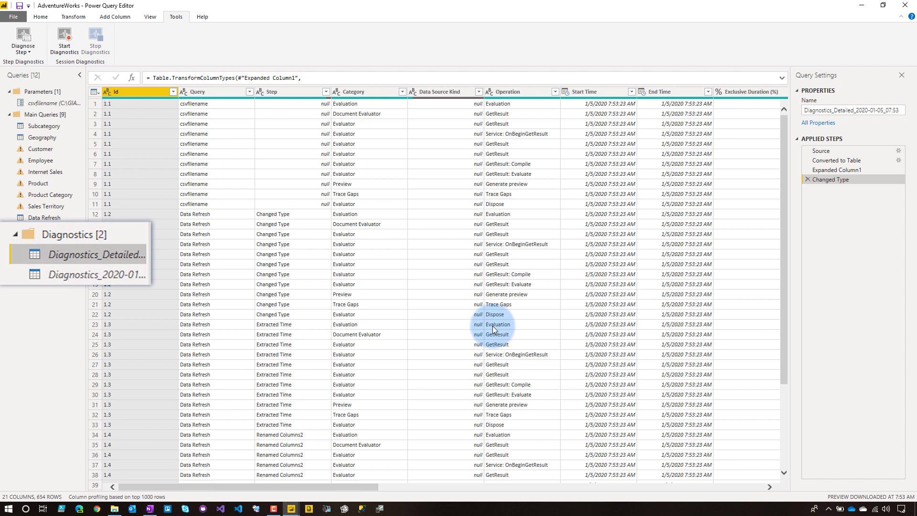
{"action": "scroll", "coordinate": [554, 421], "scroll_direction": "down", "scroll_amount": 20}
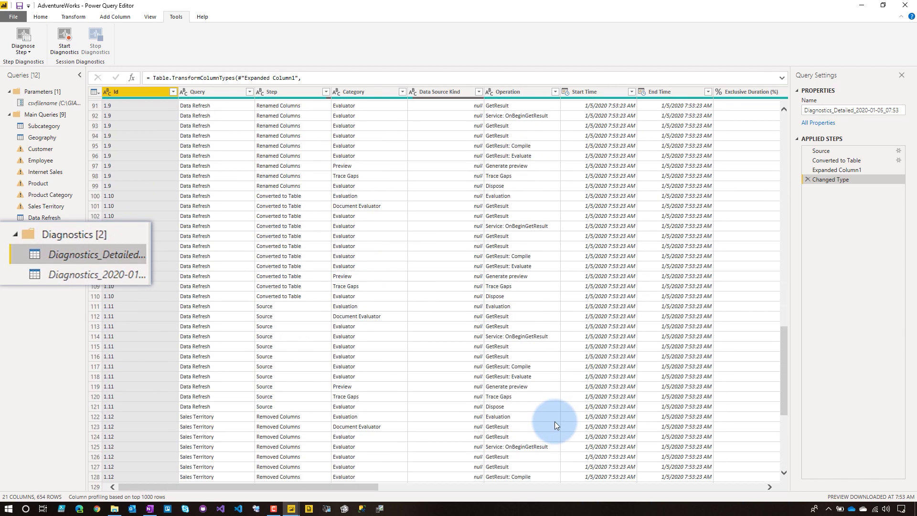
{"action": "scroll", "coordinate": [555, 421], "scroll_direction": "down", "scroll_amount": 15}
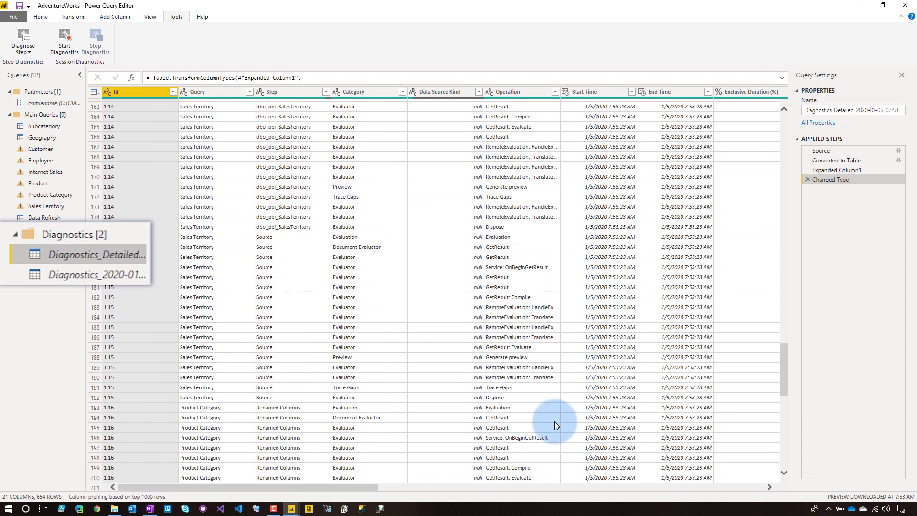
{"action": "left_click_drag", "start_coordinate": [228, 489], "coordinate": [340, 499]}
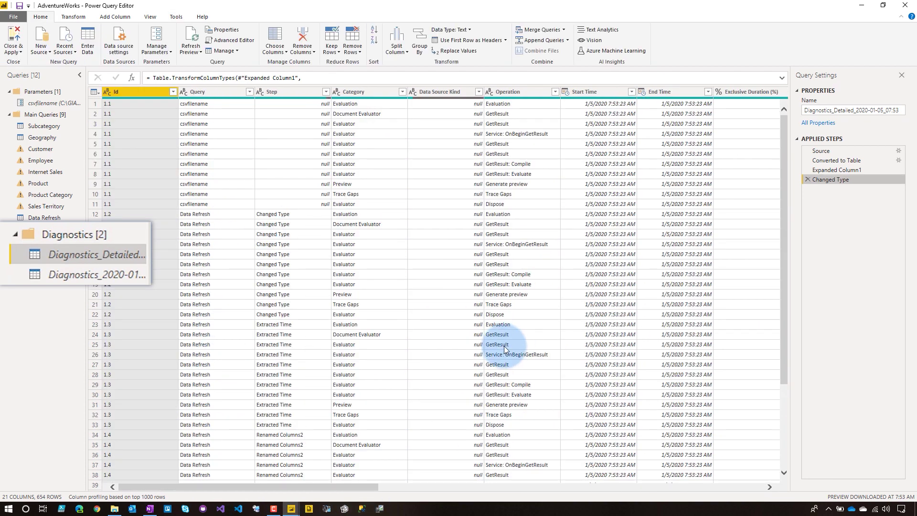